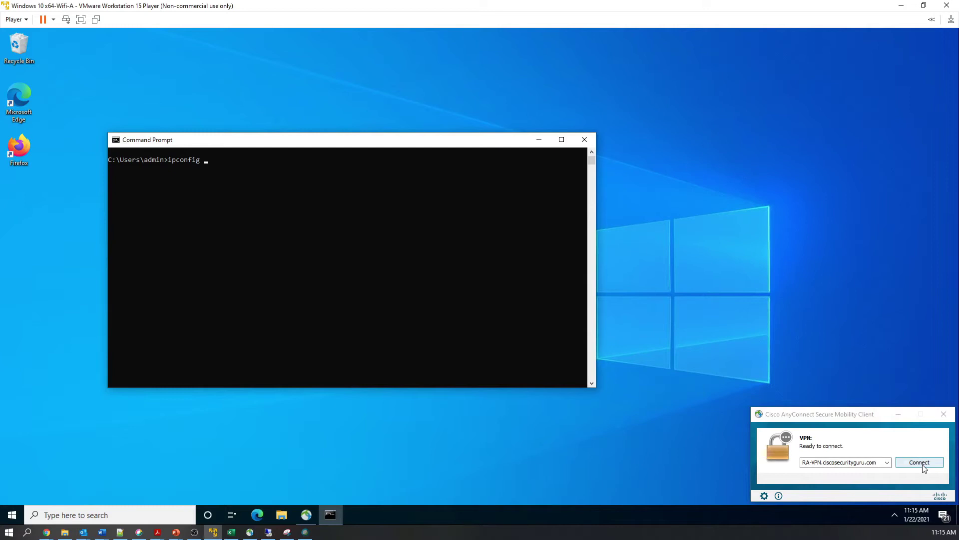
Connect AnyConnect to RA-VPN.ciscosecurityguru.com as the sales user and accept the login banner.
click(924, 466)
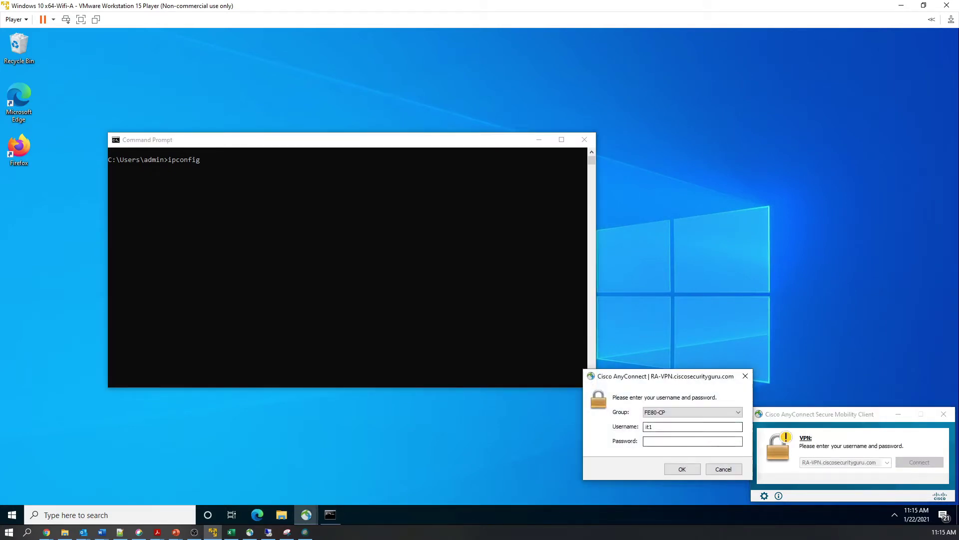
key(shift+Tab)
text(sal)
key(Tab)
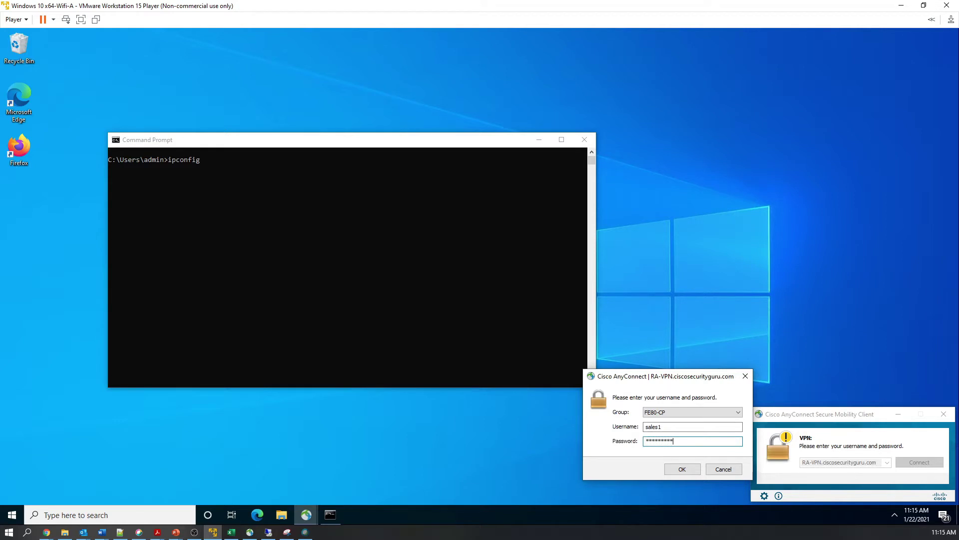
key(Return)
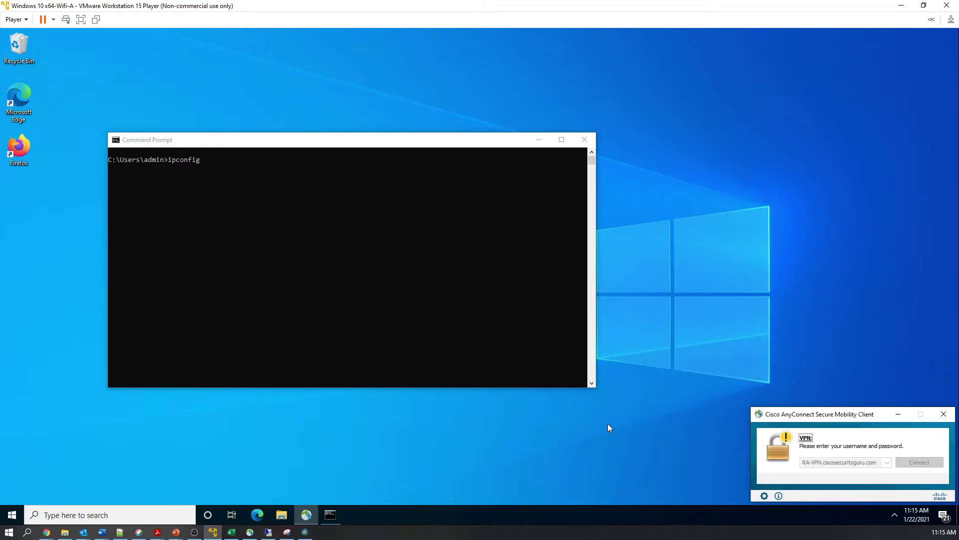
click(493, 322)
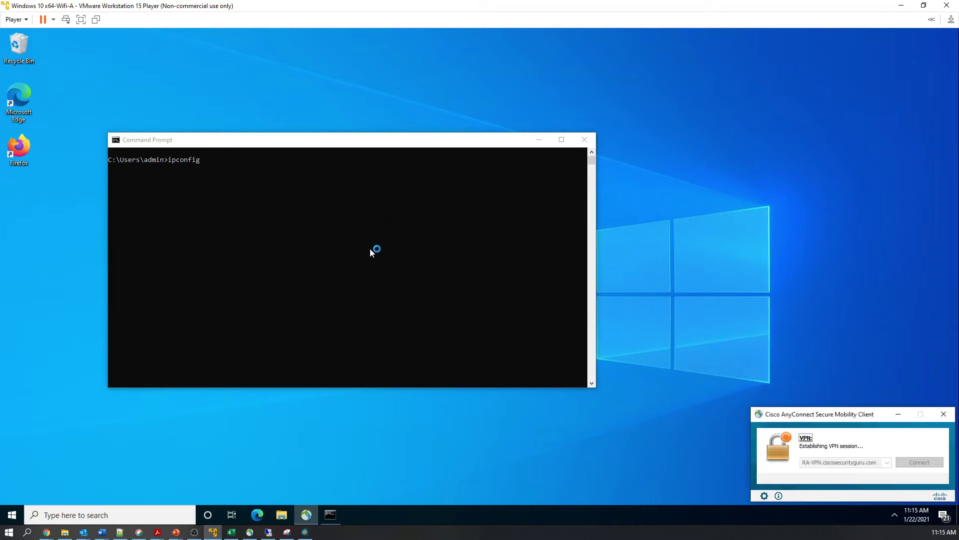
Run ipconfig to confirm the VPN adapter address 172.16.32.160.
click(297, 217)
key(Return)
double_click(301, 240)
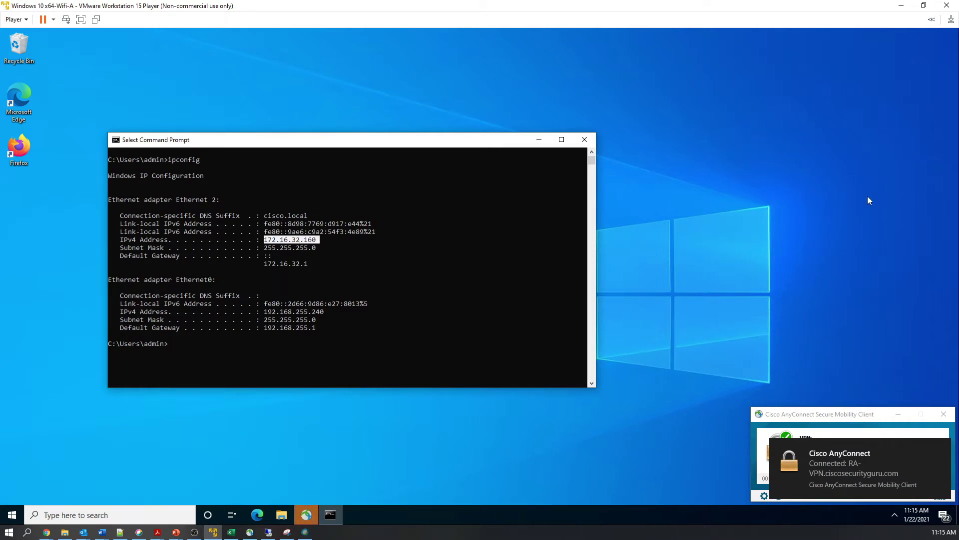
Reload FMC's Analysis > Users > Active Sessions page to see the sales user's session.
click(902, 6)
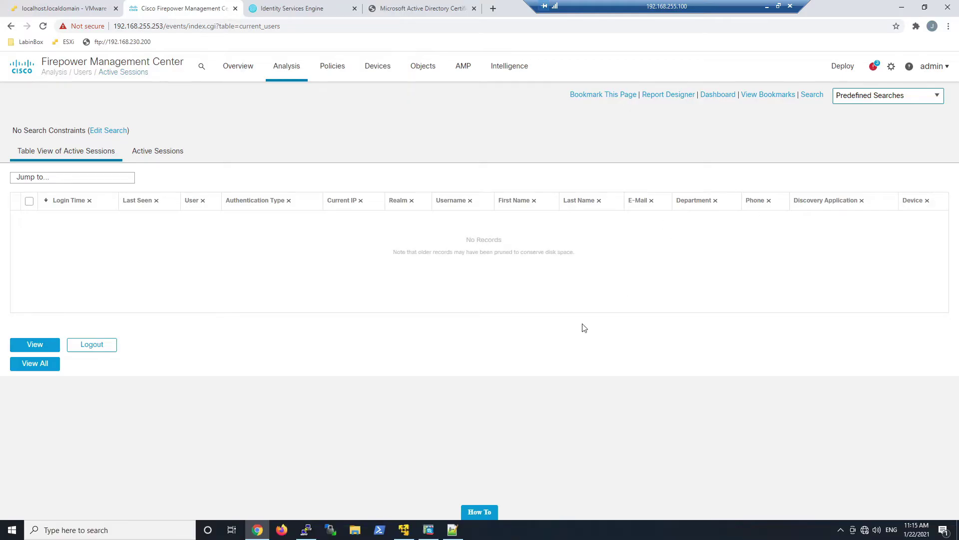
click(285, 67)
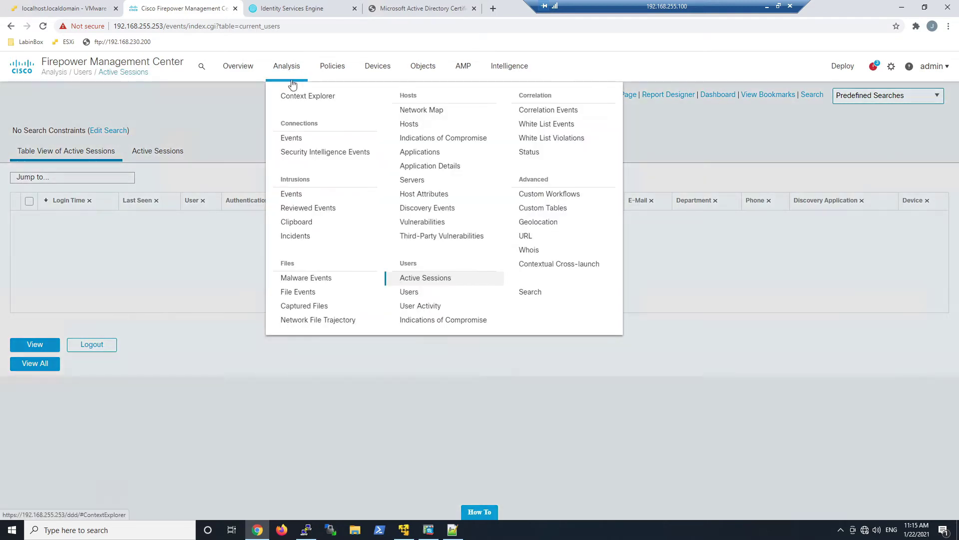
click(424, 280)
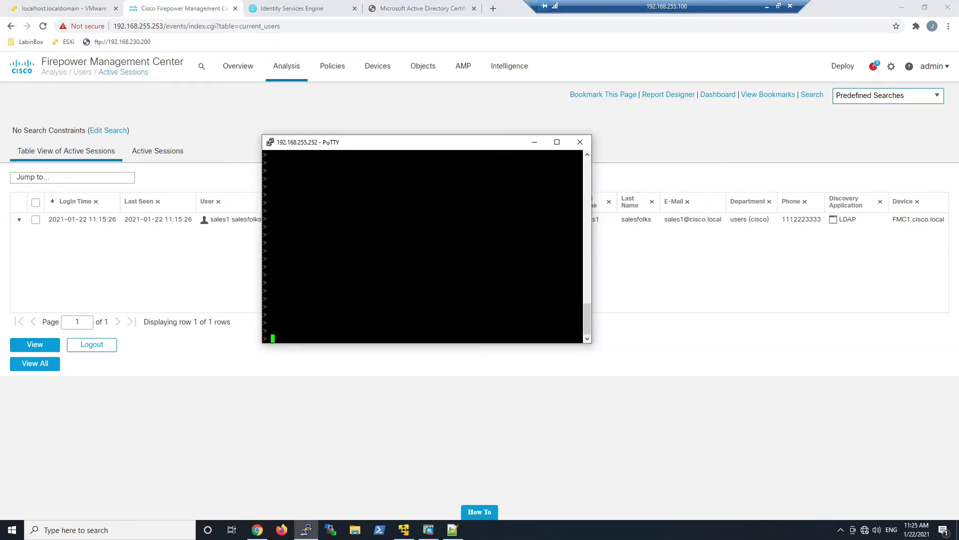
Run system support firewall-engine-dump-user-identity-data, enter expert mode, and find the user_identity.dump files.
text(system support firewall-engine-dump-user-identity-data)
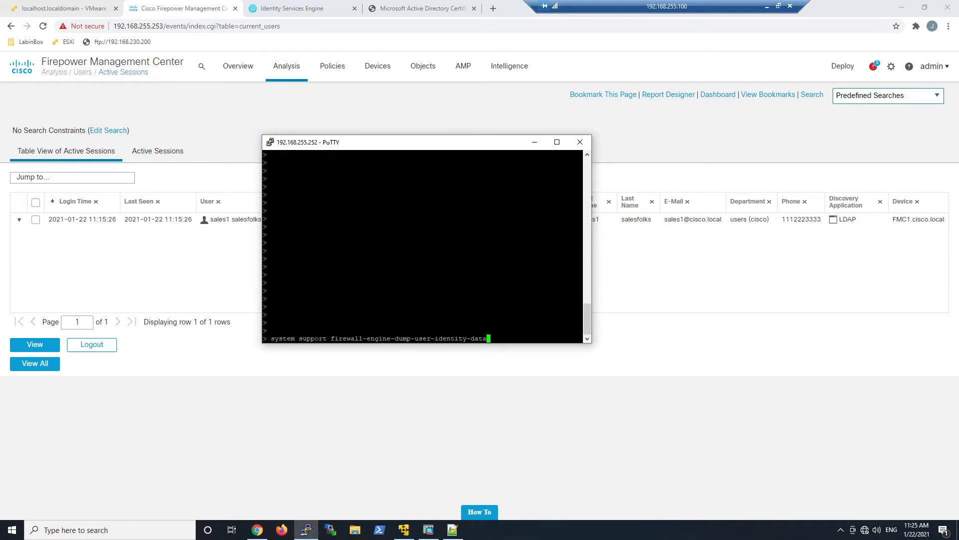
key(Return)
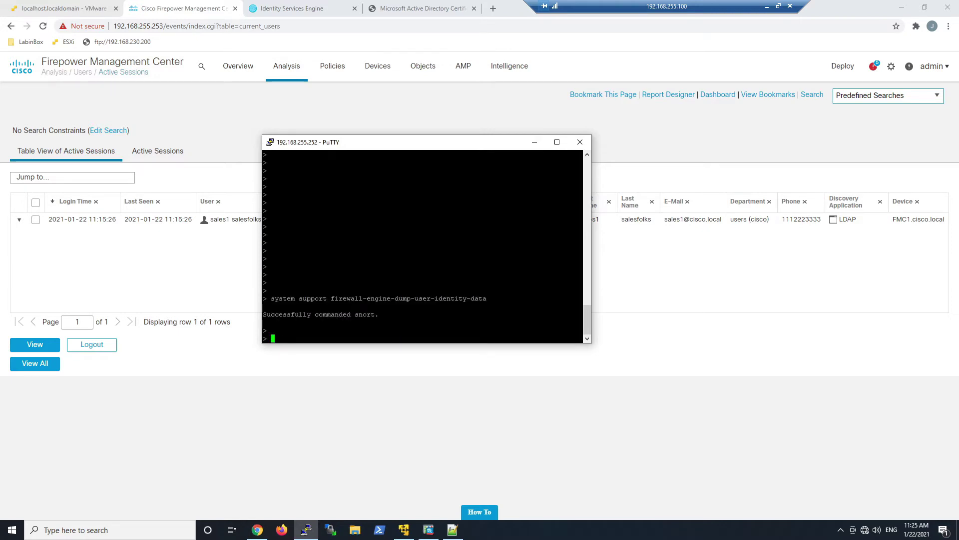
text(expert)
key(Return)
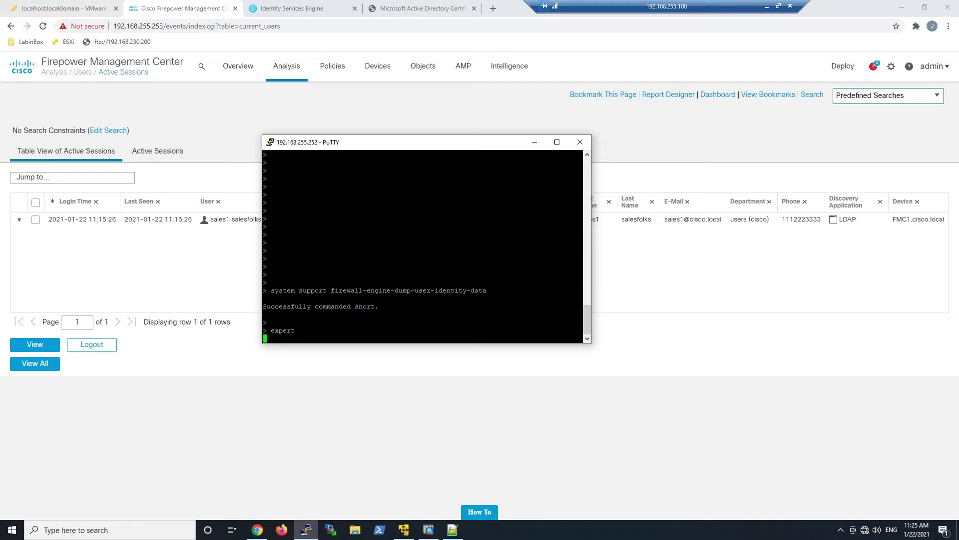
text(sudo find / -name user_identity.dump)
key(Return)
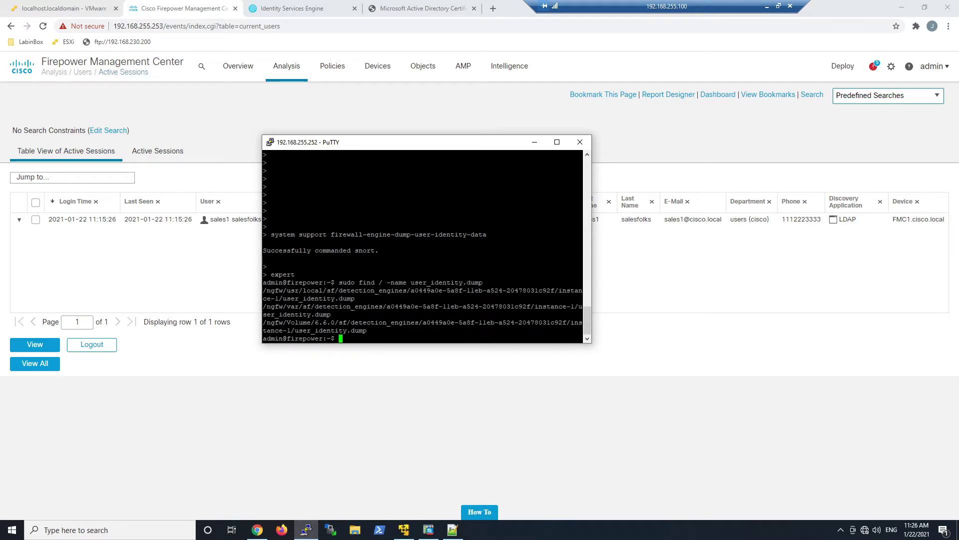
Show the second user_identity.dump with sudo cat and locate the 172.16.32.160 entry.
triple_click(270, 306)
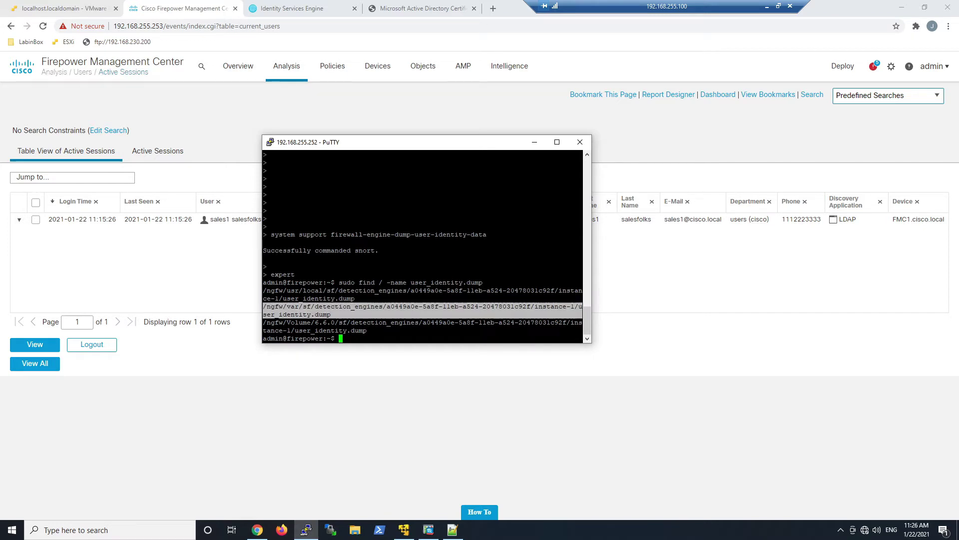
text(sudo cat)
key(shift+Insert)
key(Return)
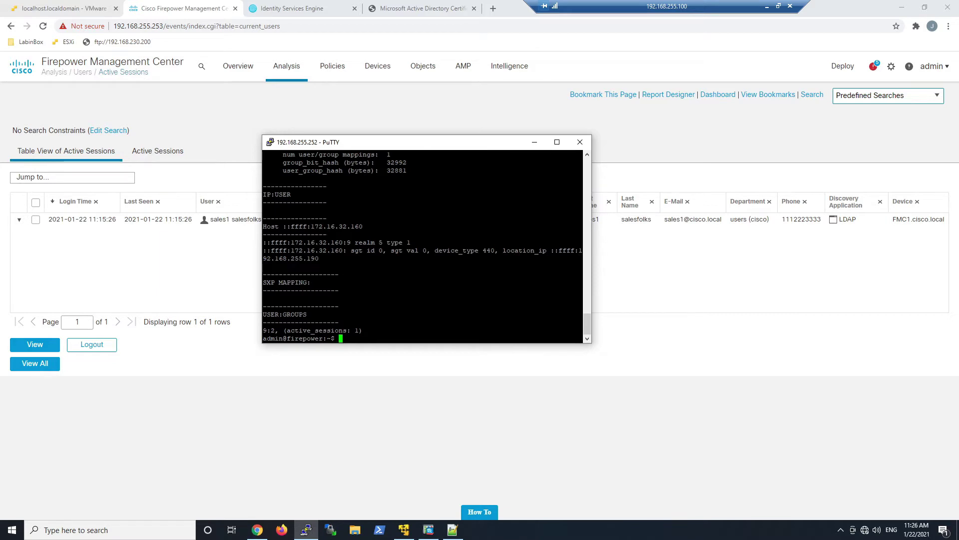
scroll(422, 245, up, 5)
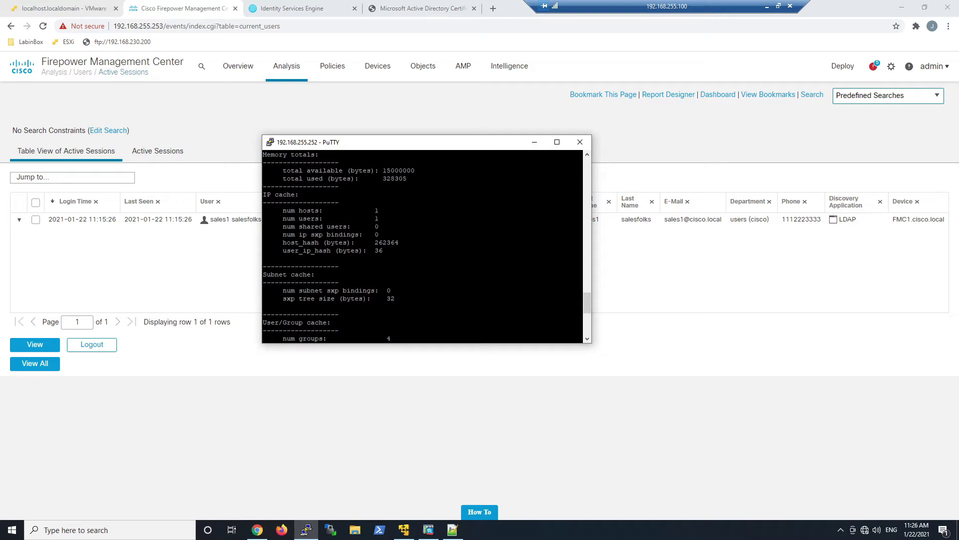
scroll(422, 245, down, 5)
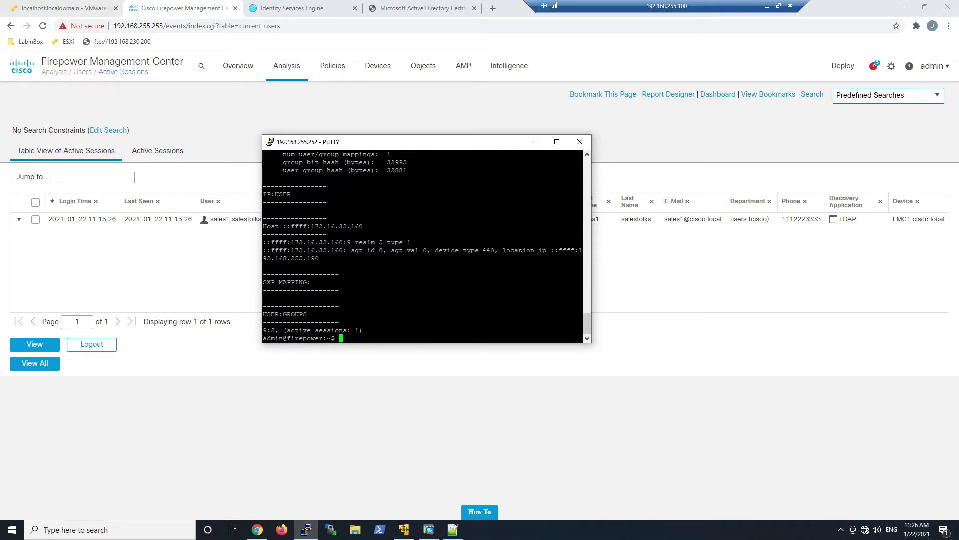
double_click(317, 250)
drag(389, 147, 621, 115)
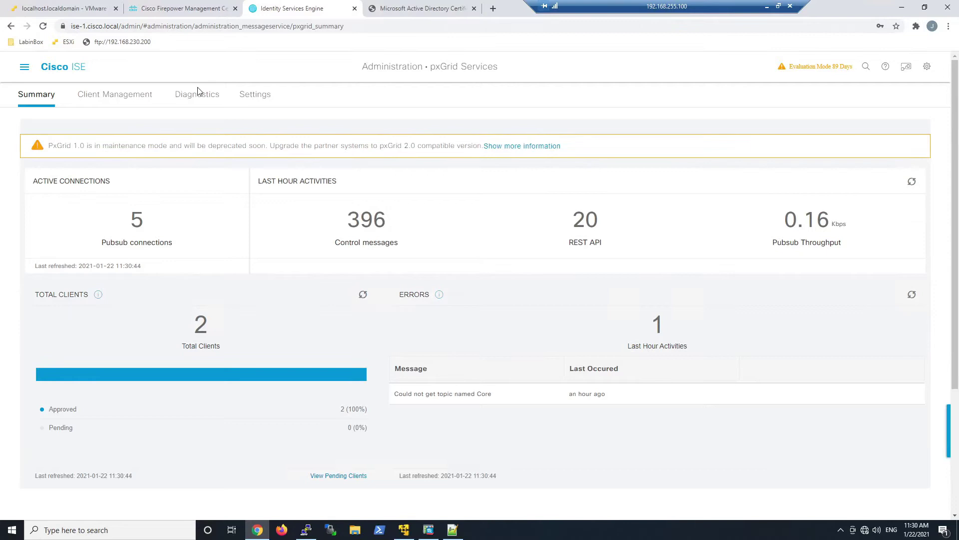
Go to Operations > RADIUS > Live Logs in Cisco ISE.
click(23, 69)
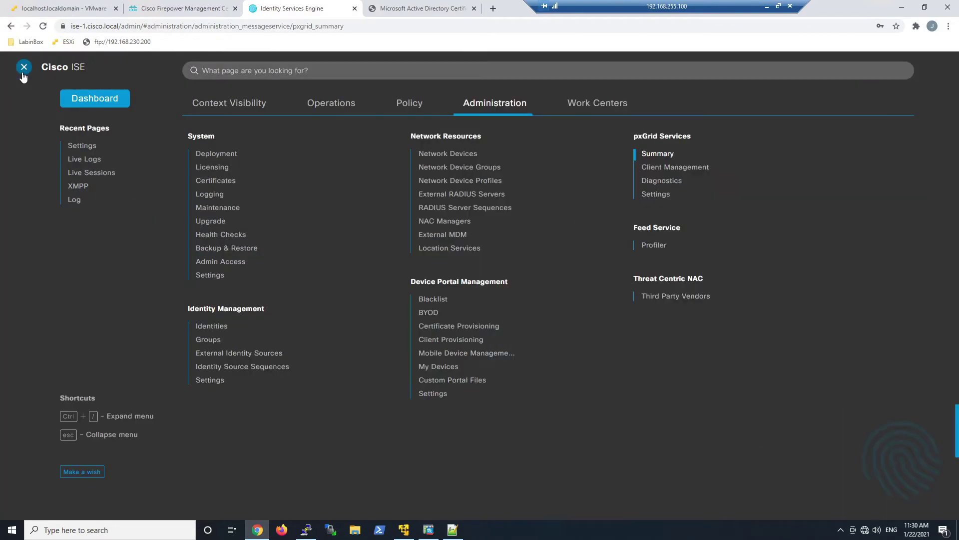
click(331, 102)
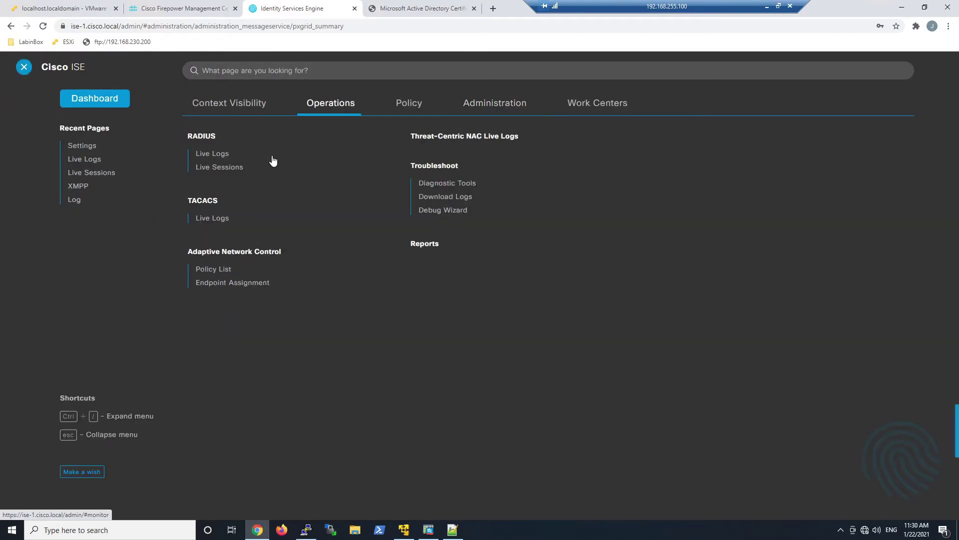
click(213, 154)
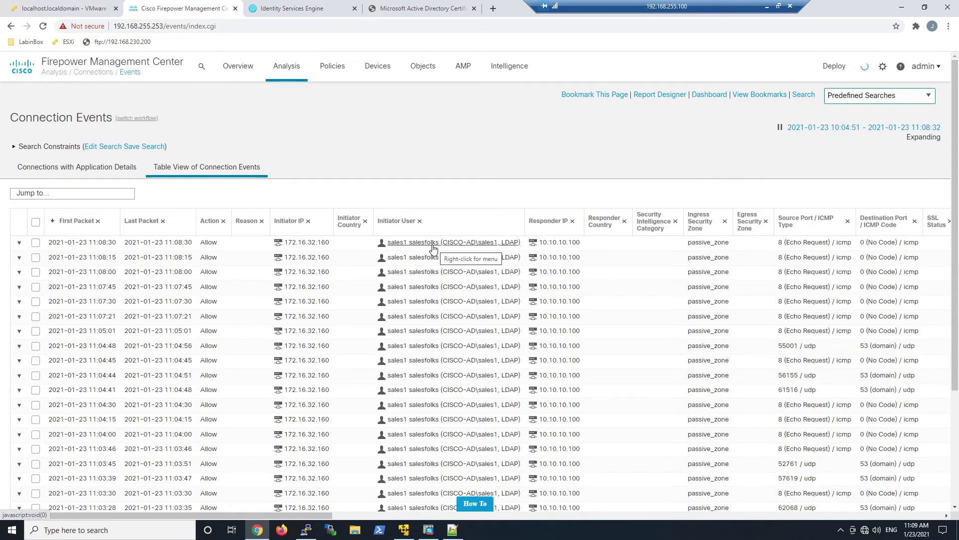
Open the sales user in Context Explorer and review its traffic, application and URL charts.
right_click(433, 248)
click(459, 287)
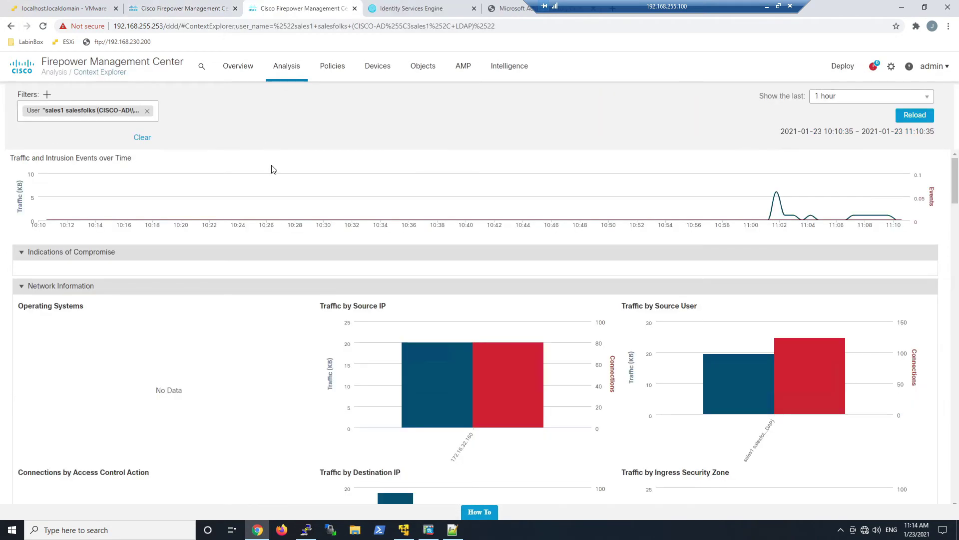
scroll(509, 170, down, 1)
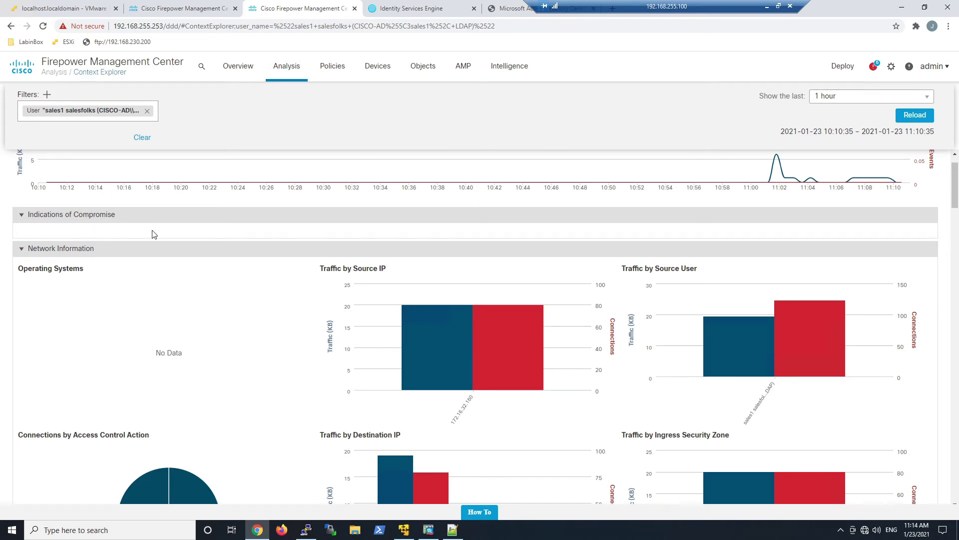
scroll(453, 230, down, 3)
scroll(453, 233, down, 4)
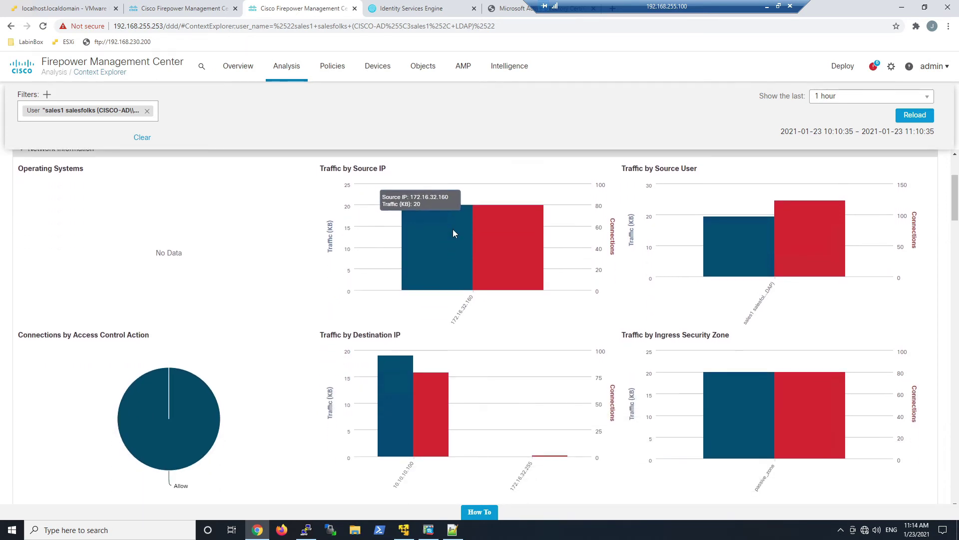
scroll(455, 233, down, 6)
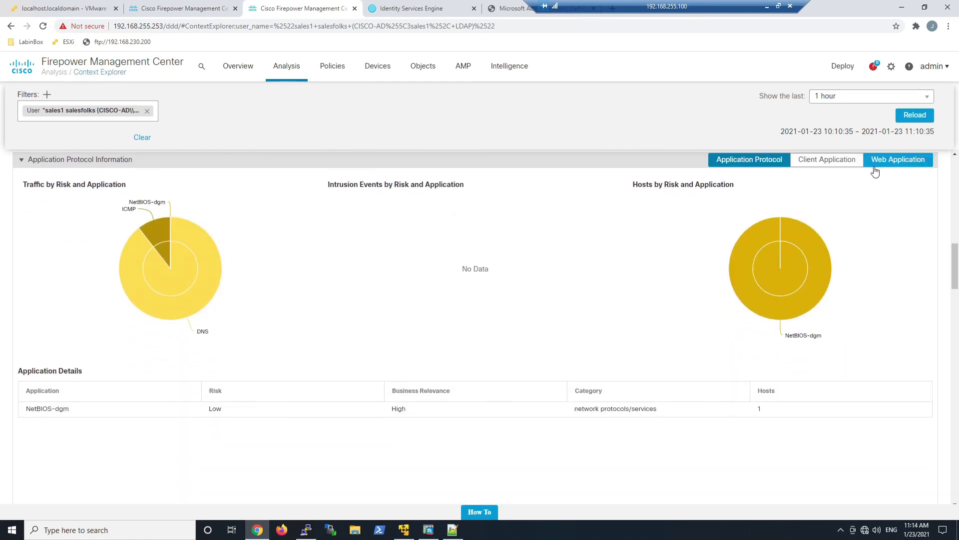
scroll(532, 286, down, 3)
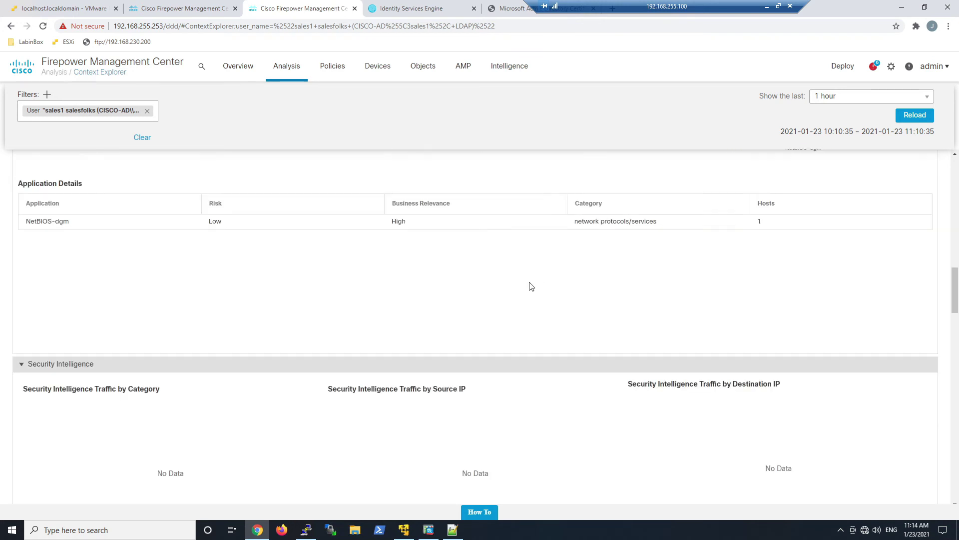
scroll(531, 286, down, 1)
scroll(523, 291, down, 3)
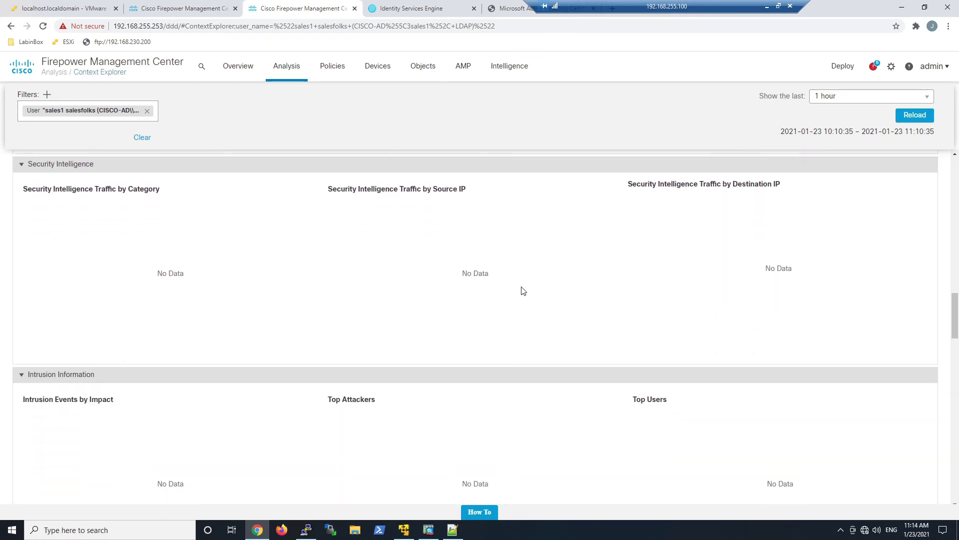
scroll(523, 291, down, 10)
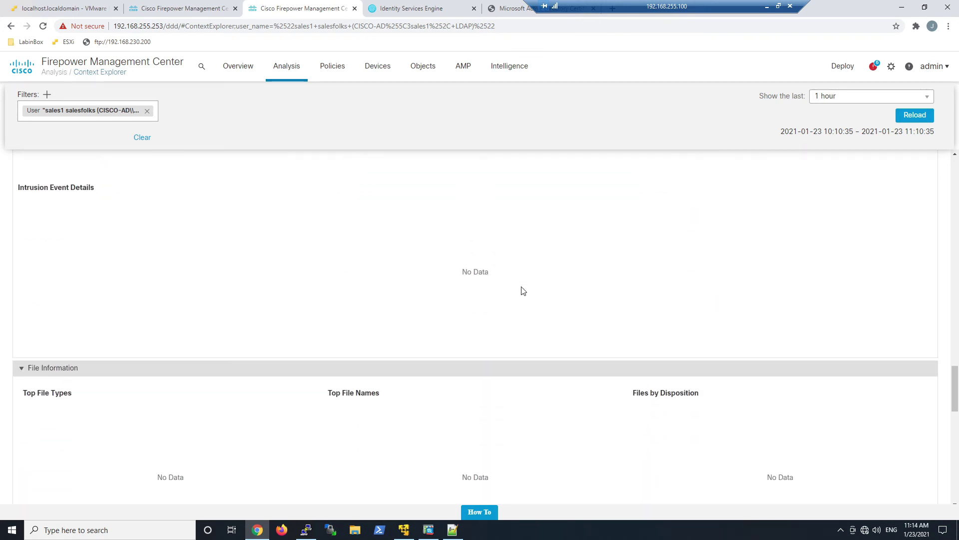
scroll(523, 290, down, 10)
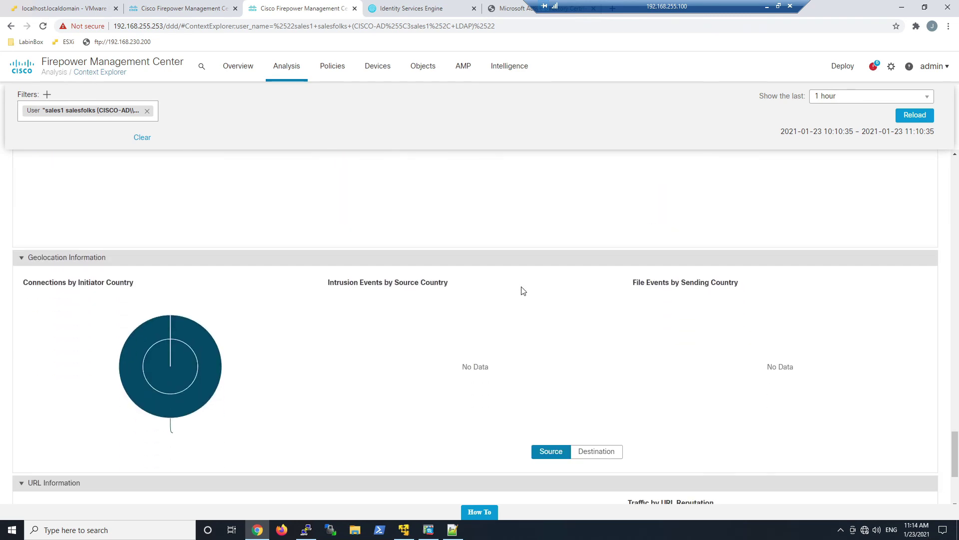
scroll(523, 291, down, 4)
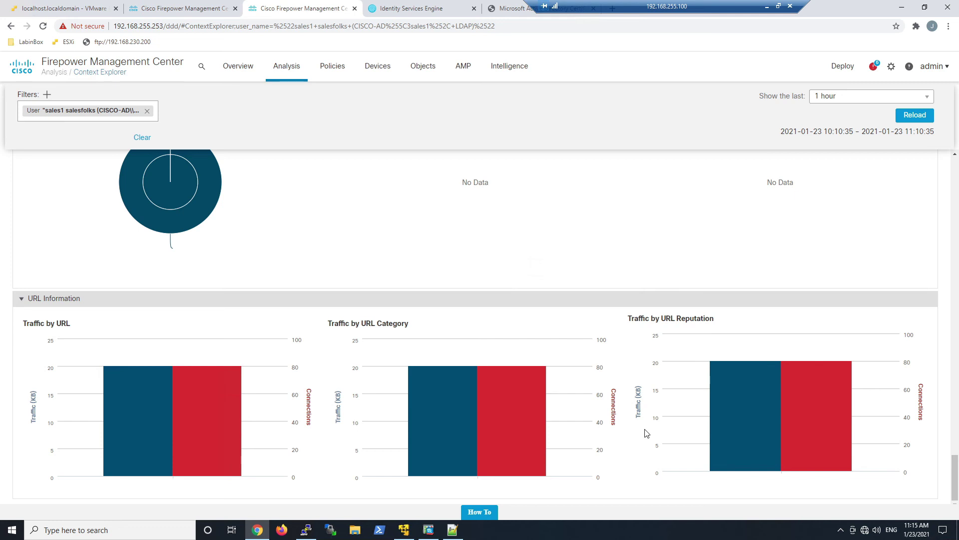
mouse_move(518, 436)
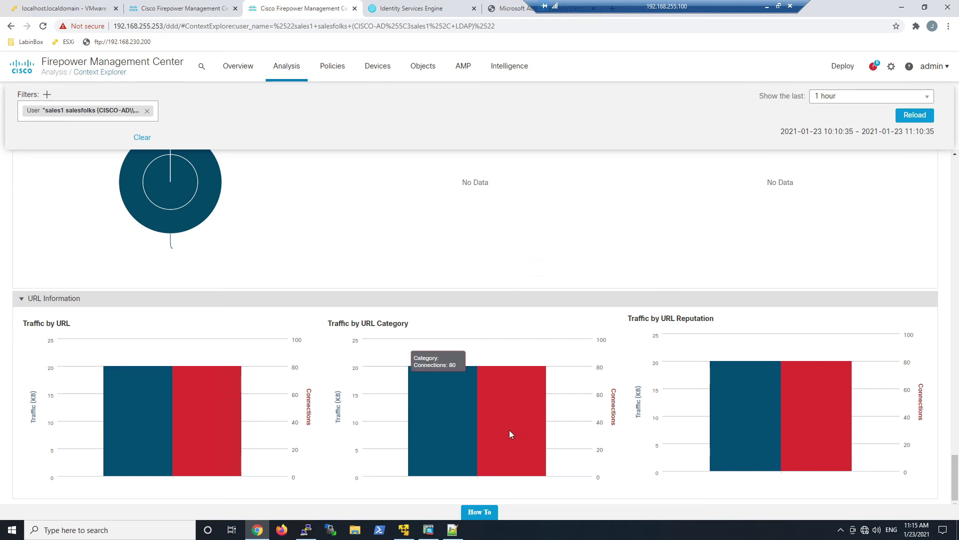
mouse_move(426, 425)
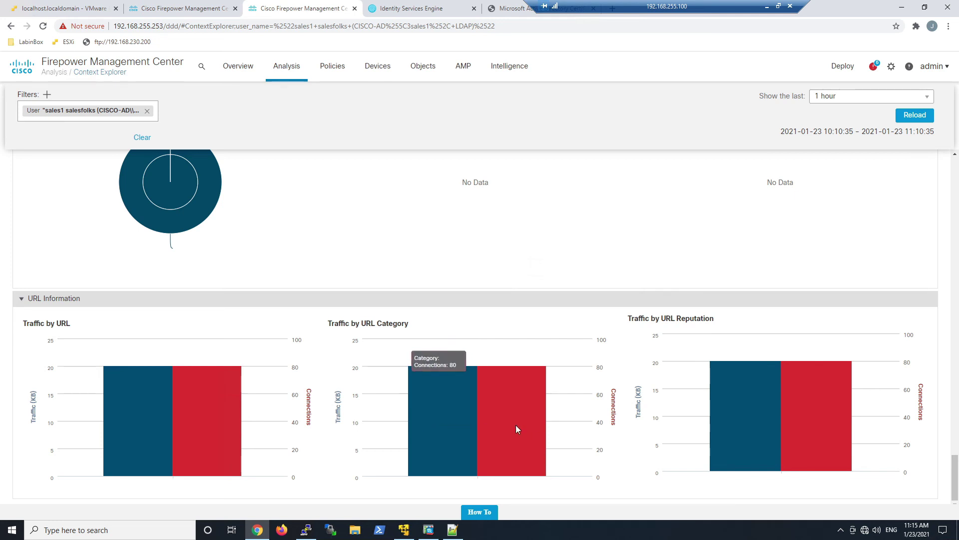